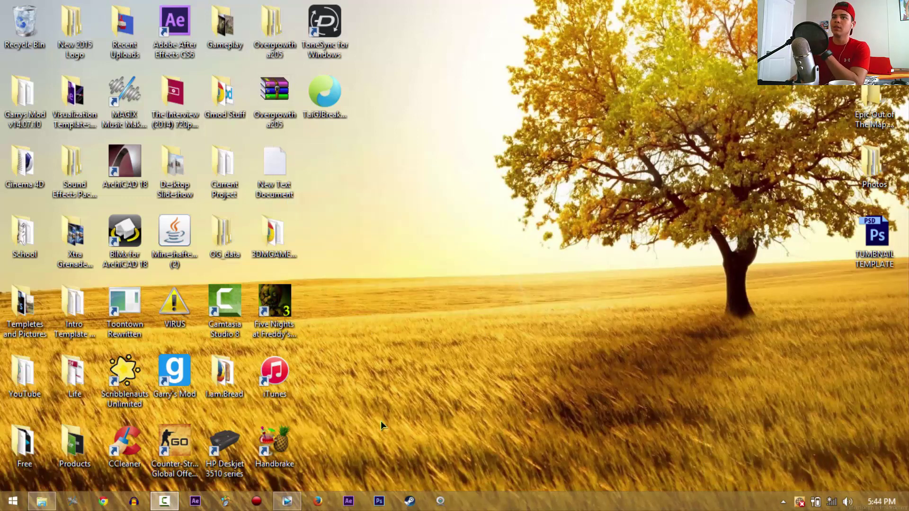
# - Restore the free It.veg project window in Vegas Pro from the taskbar
pyautogui.click(287, 501)
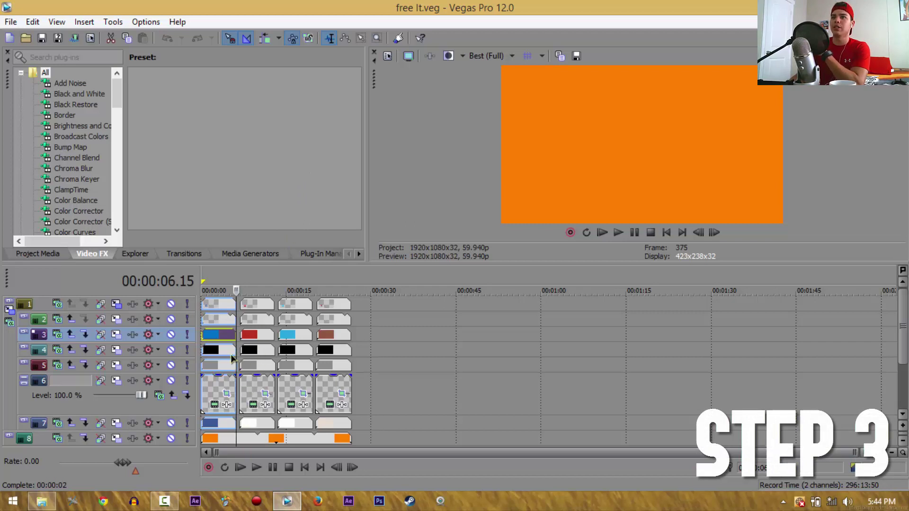
# - Preview the Instagram and Google plus lower thirds, then expand orange background track 8
pyautogui.click(366, 352)
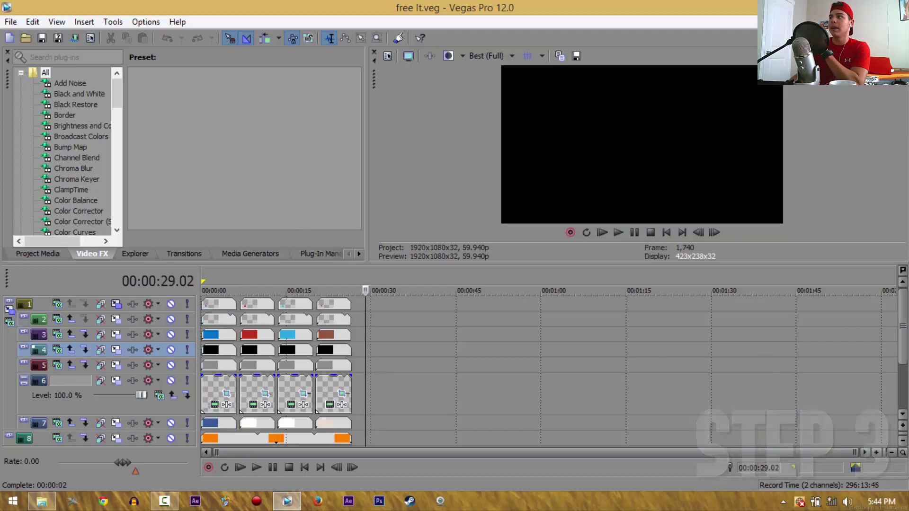
pyautogui.moveTo(902, 351)
pyautogui.mouseDown()
pyautogui.moveTo(904, 386)
pyautogui.moveTo(903, 346)
pyautogui.mouseUp()
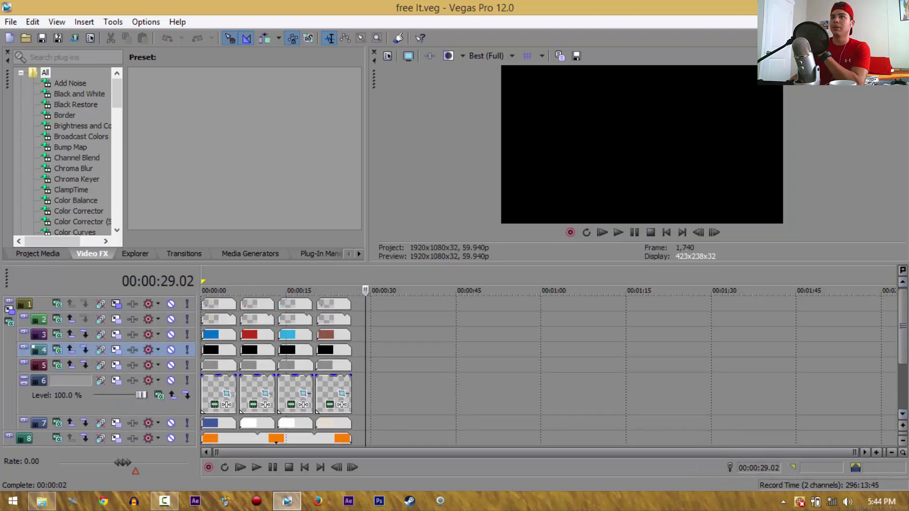
pyautogui.click(335, 336)
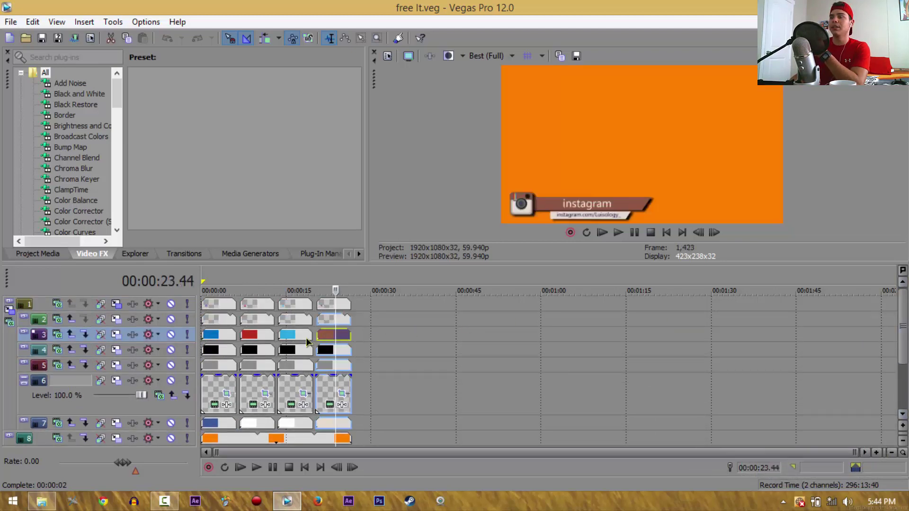
pyautogui.click(259, 337)
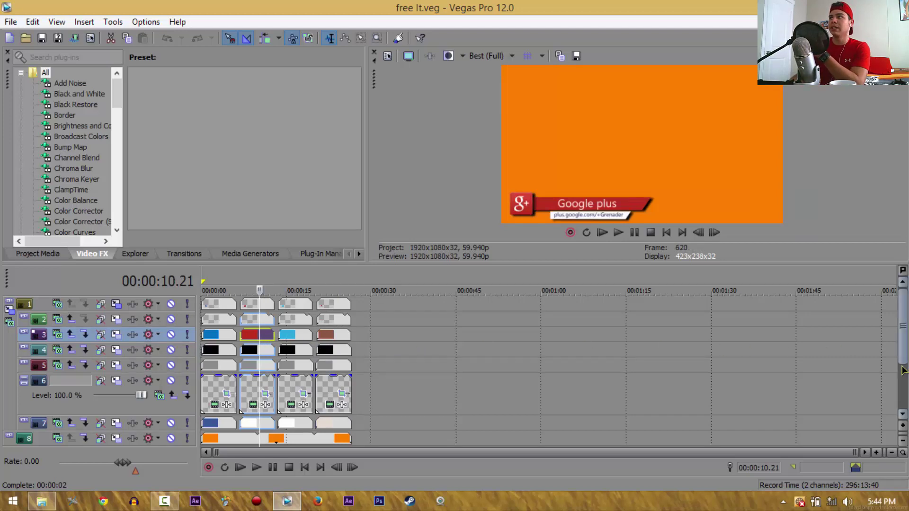
pyautogui.scroll(-5, 400, 393)
pyautogui.scroll(4, 399, 393)
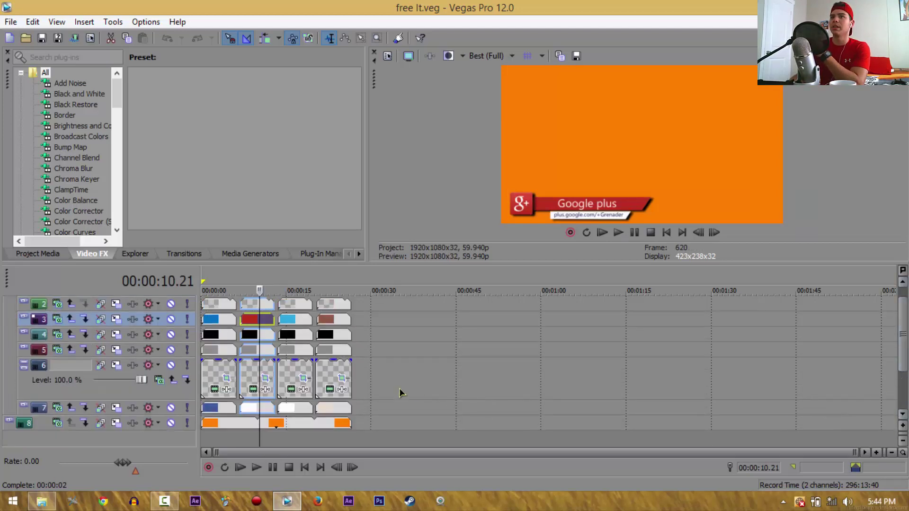
pyautogui.click(295, 423)
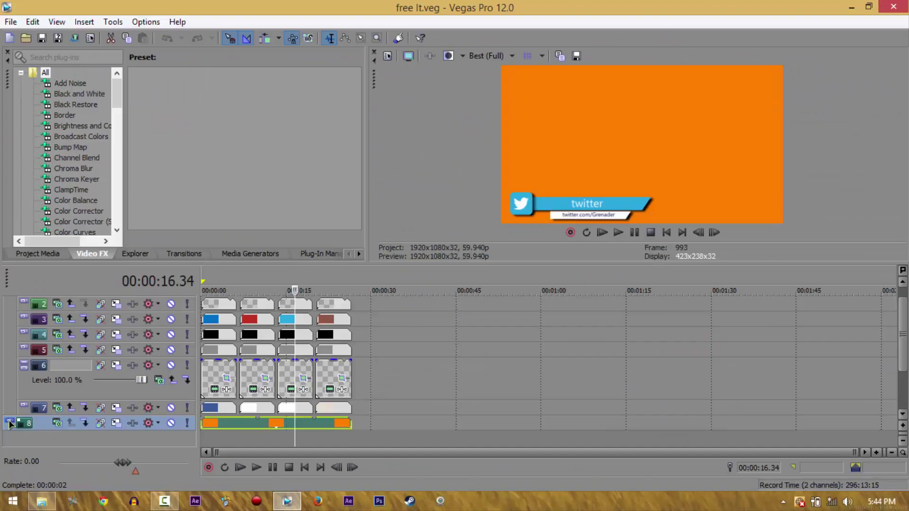
pyautogui.click(49, 271)
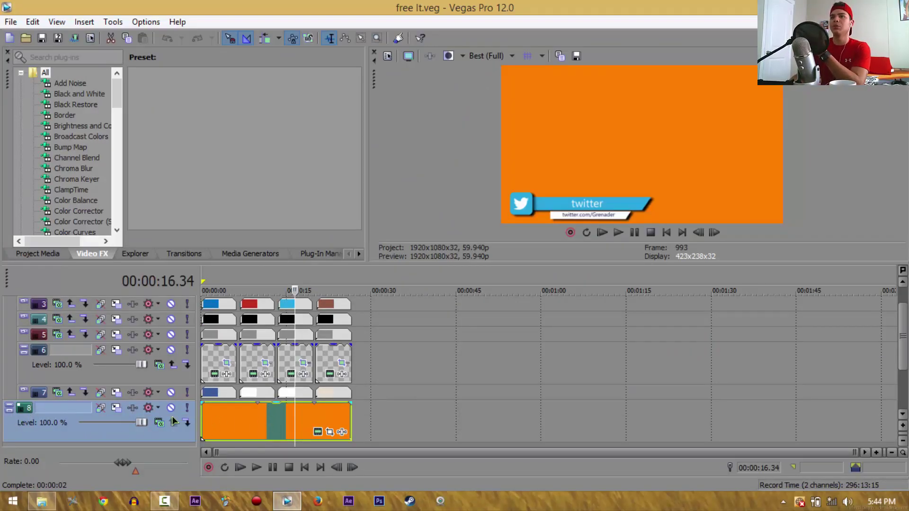
# - Set the track 8 Solid Color background to the Green preset (0.0, 1.0, 0.0, 1.0)
pyautogui.click(318, 432)
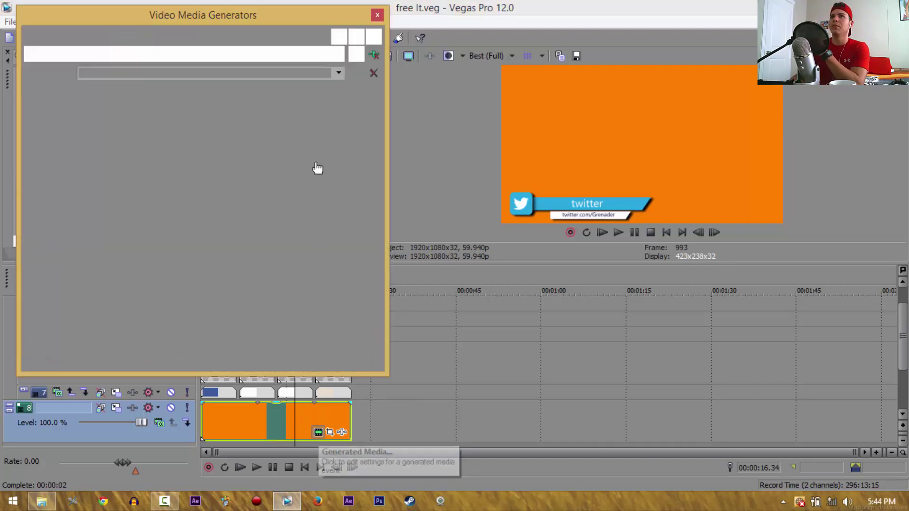
pyautogui.click(339, 71)
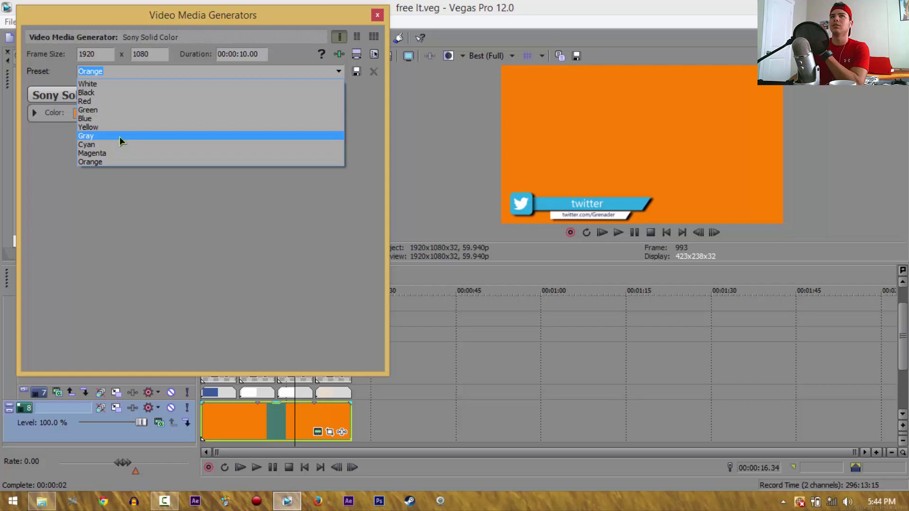
pyautogui.click(112, 110)
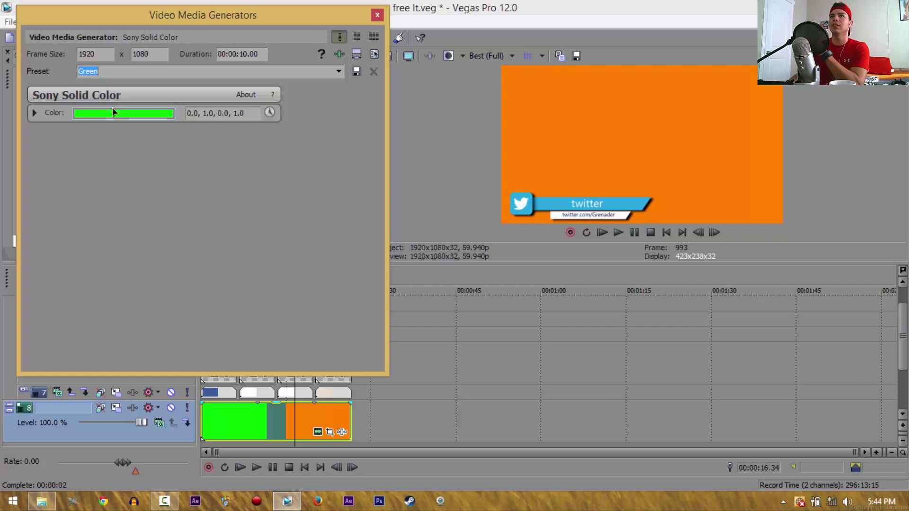
pyautogui.click(149, 117)
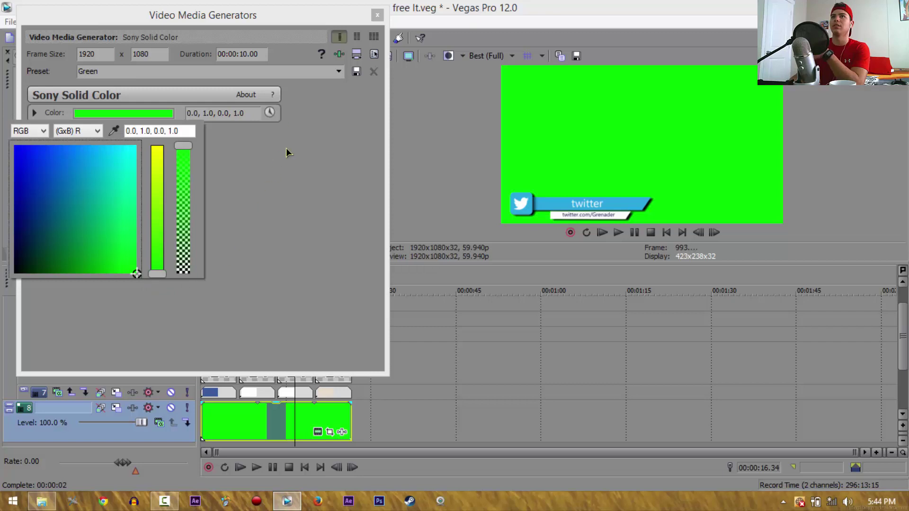
pyautogui.click(286, 149)
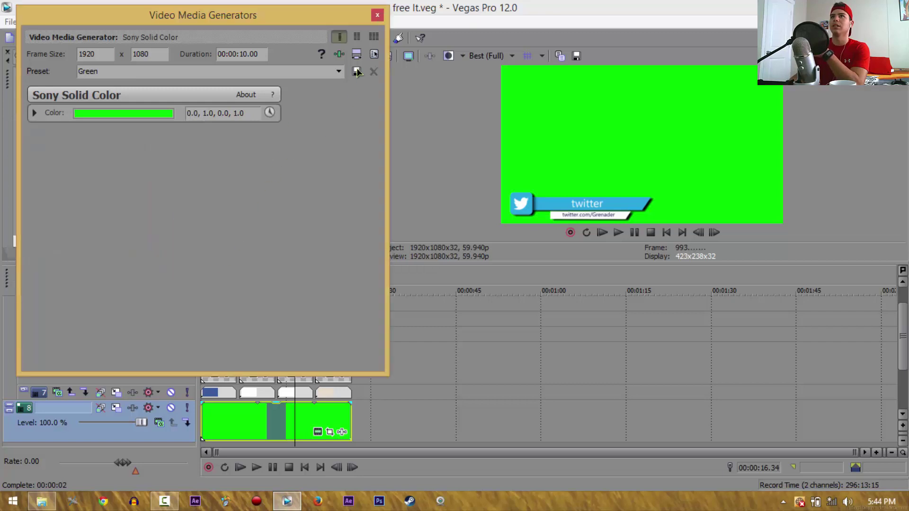
# - Replace the username after FaceBook.com/ in the Facebook lower third with the new handle
pyautogui.click(376, 16)
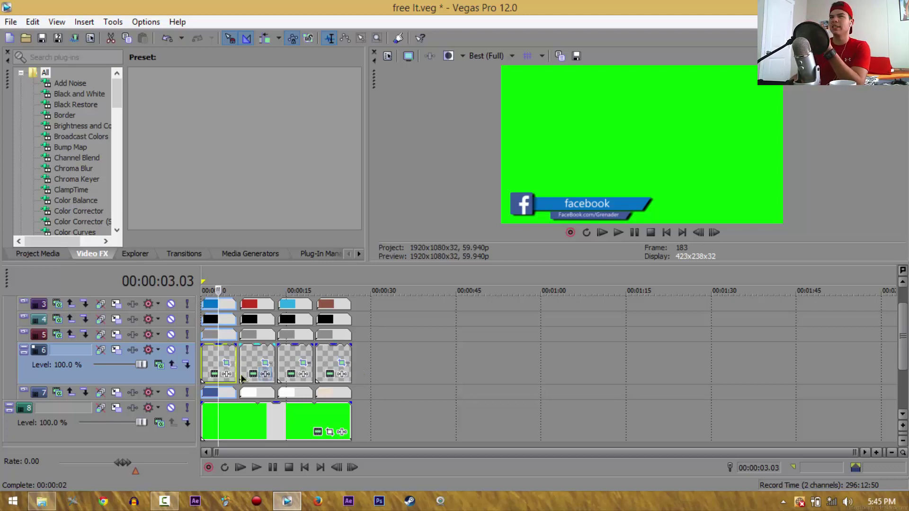
pyautogui.click(214, 356)
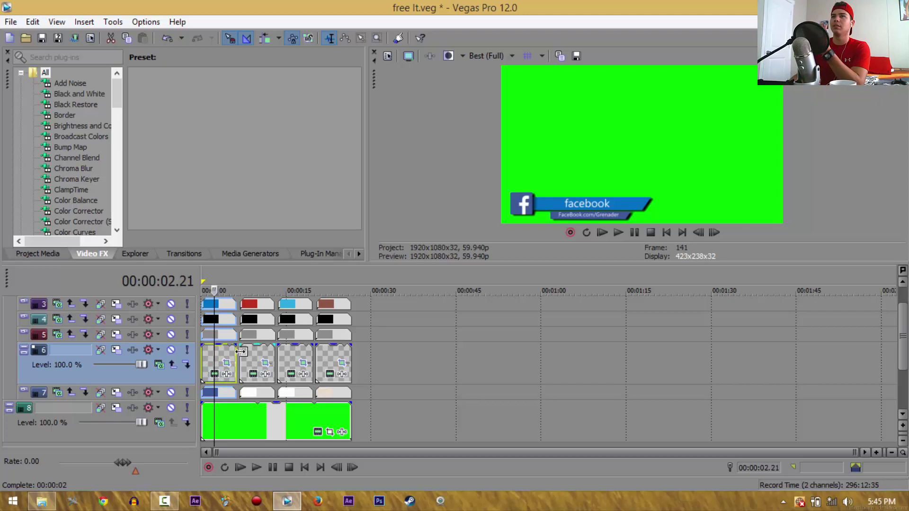
pyautogui.click(214, 374)
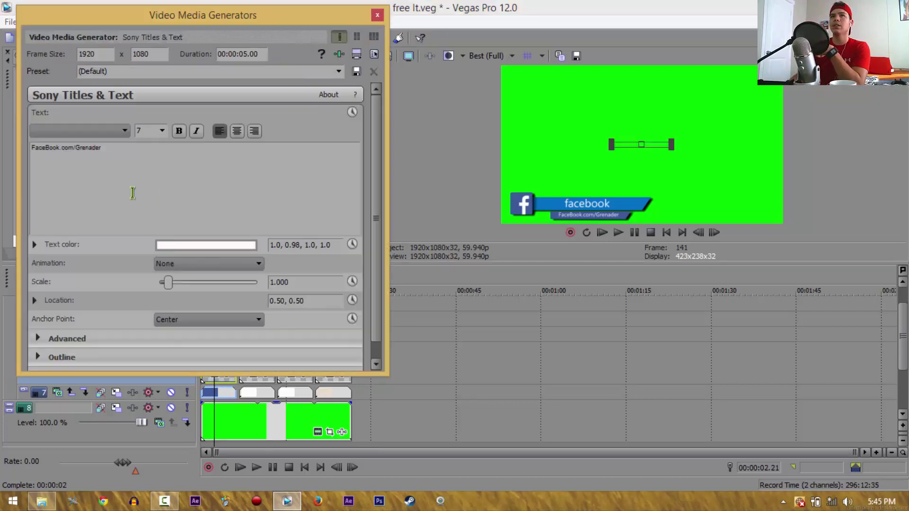
pyautogui.doubleClick(89, 148)
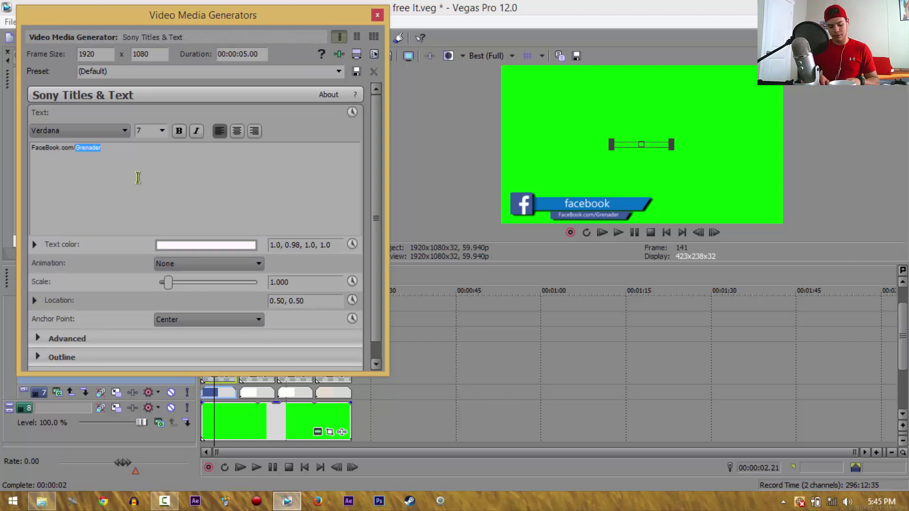
pyautogui.write('JOHNSY')
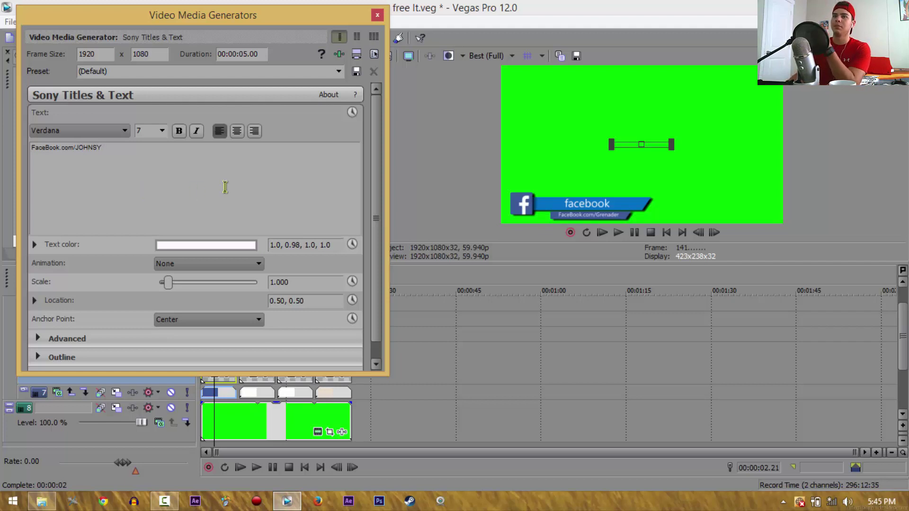
pyautogui.click(374, 18)
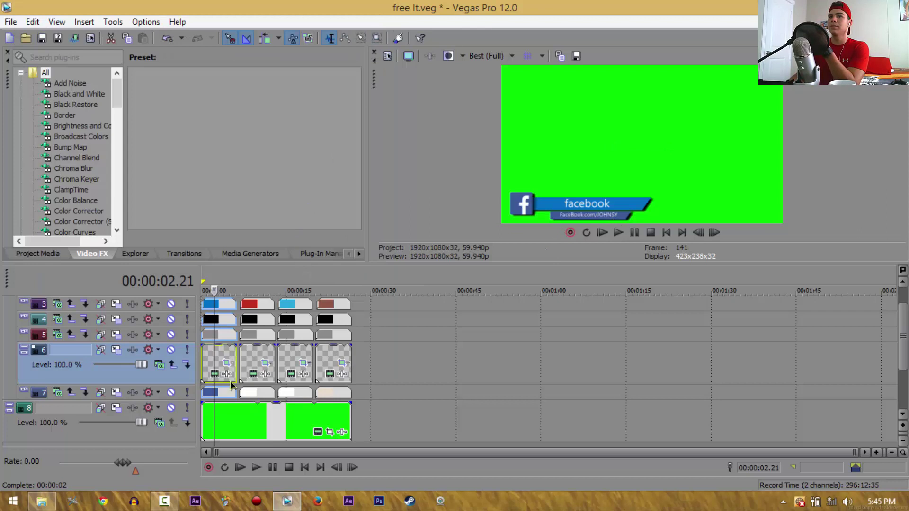
# - Replace the username after plus.google.com/+ in the Google plus lower third with the new handle
pyautogui.click(252, 353)
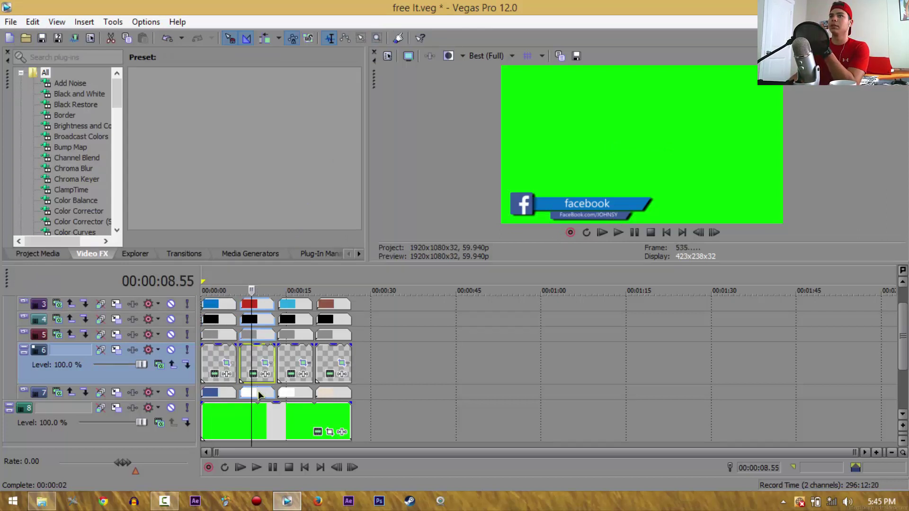
pyautogui.click(255, 378)
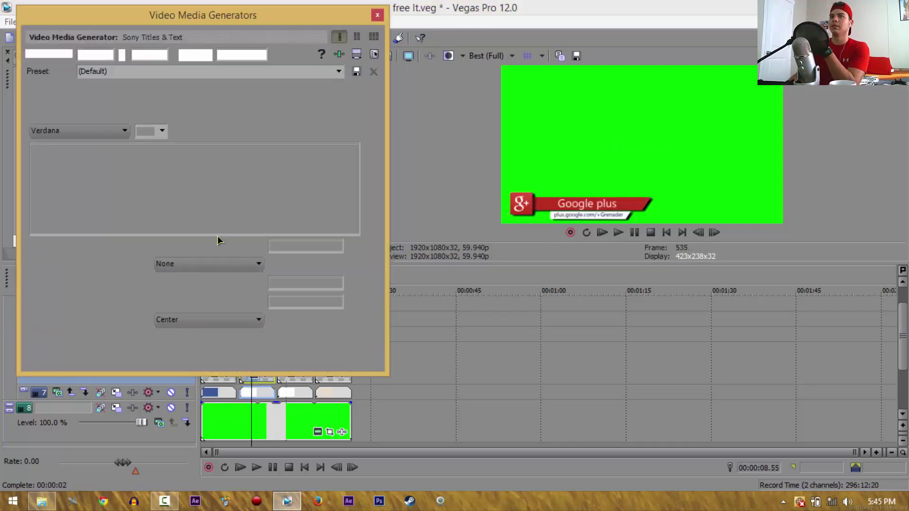
pyautogui.moveTo(111, 151); pyautogui.dragTo(83, 162)
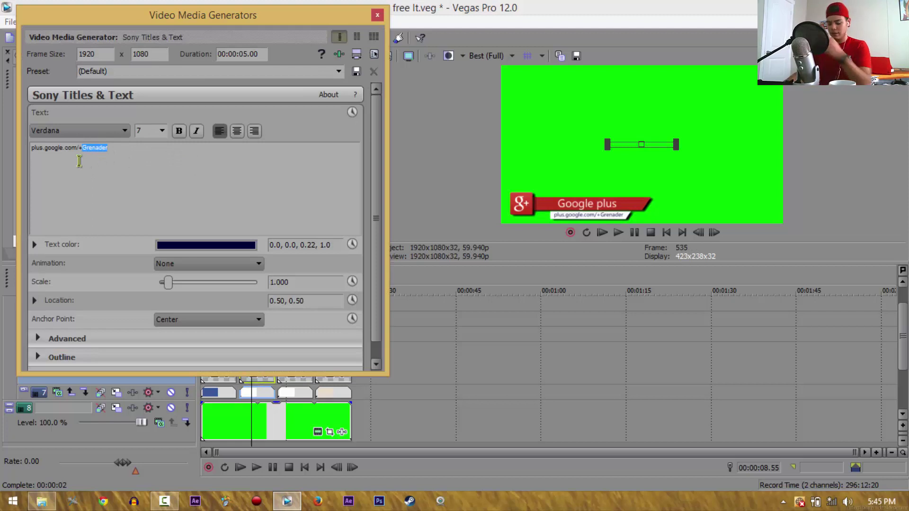
pyautogui.write('Joh')
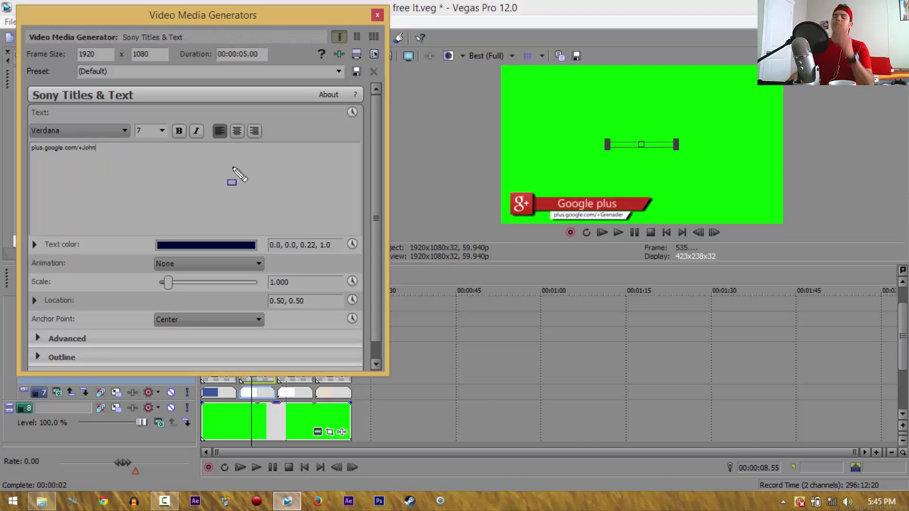
pyautogui.moveTo(233, 169); pyautogui.dragTo(228, 257)
pyautogui.write('hnsy')
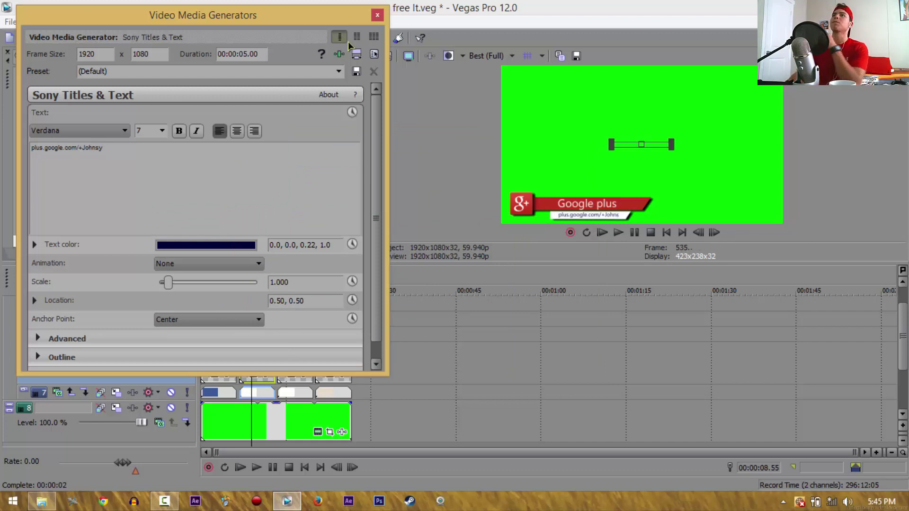
pyautogui.click(378, 14)
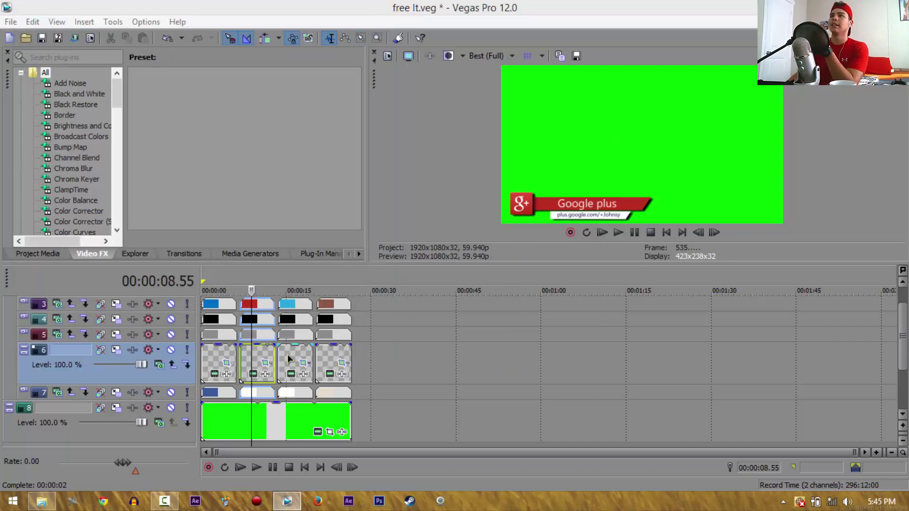
# - Replace the old username in the Twitter title text with the new handle
pyautogui.click(289, 374)
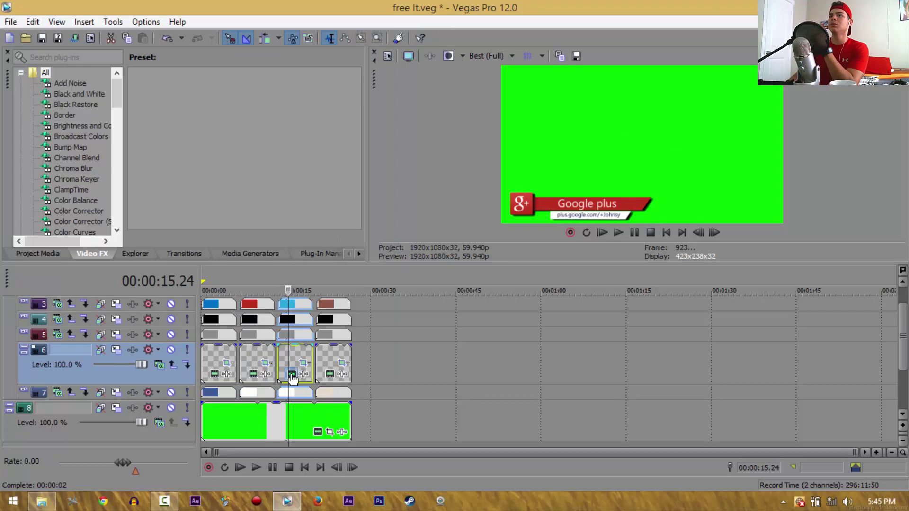
pyautogui.click(291, 375)
pyautogui.doubleClick(75, 148)
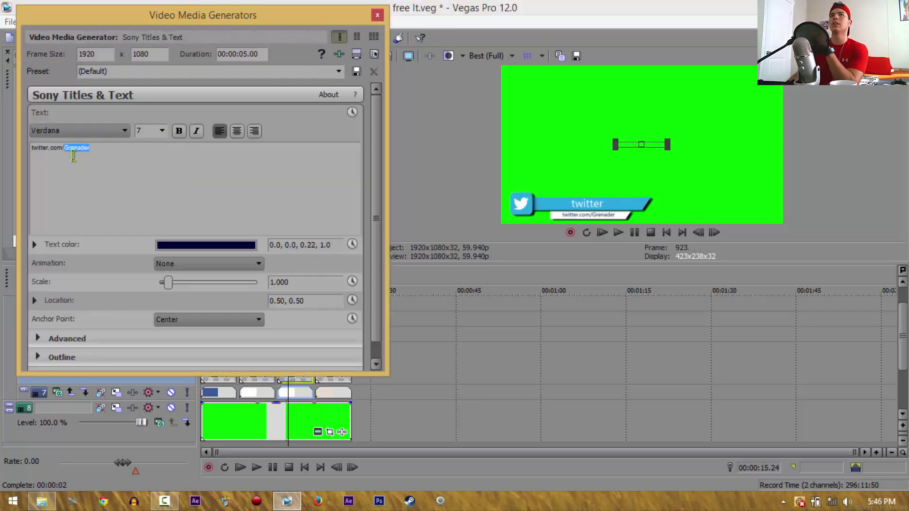
pyautogui.write('Johnsy')
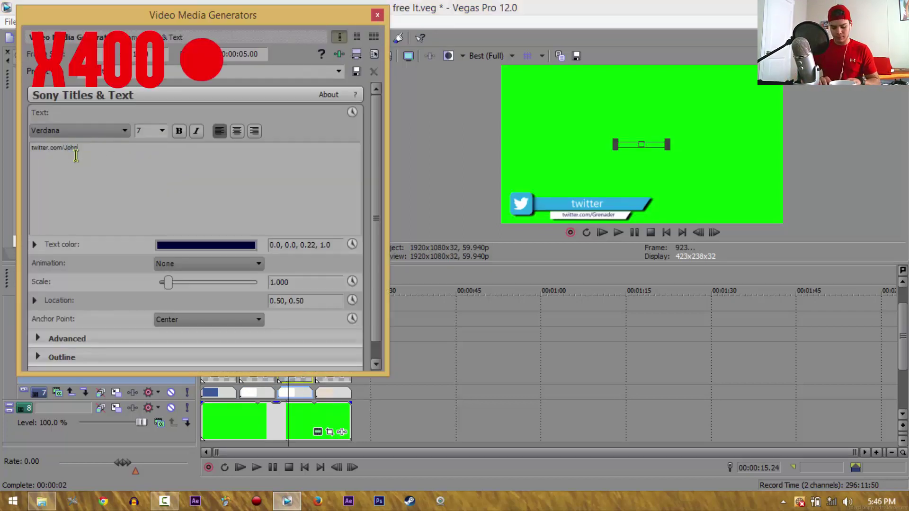
# - Replace the old username in the Instagram link with the new handle
pyautogui.click(377, 15)
pyautogui.press('BackSpace')
pyautogui.press('BackSpace')
pyautogui.press('BackSpace')
pyautogui.press('BackSpace')
pyautogui.press('BackSpace')
pyautogui.press('BackSpace')
pyautogui.press('BackSpace')
pyautogui.press('BackSpace')
pyautogui.press('BackSpace')
pyautogui.press('BackSpace')
pyautogui.press('BackSpace')
pyautogui.write('/Johnsy')
pyautogui.click(377, 15)
pyautogui.click(329, 356)
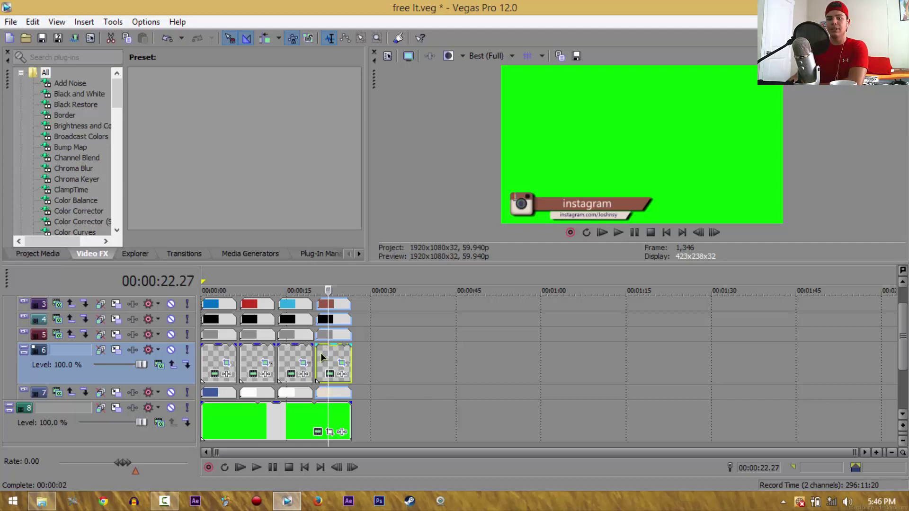
# - Set the render output to Social Me.mp4 on the Desktop with the YouTube 30fps template
pyautogui.click(75, 41)
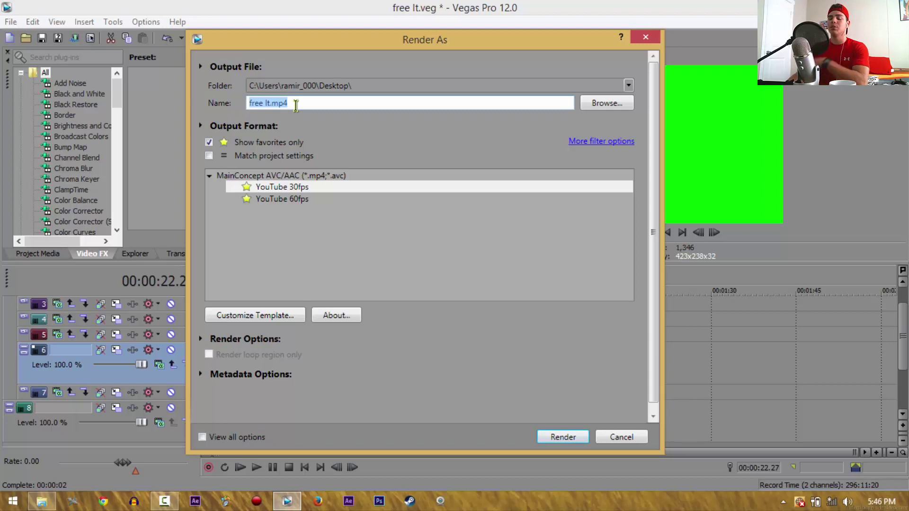
pyautogui.write('S')
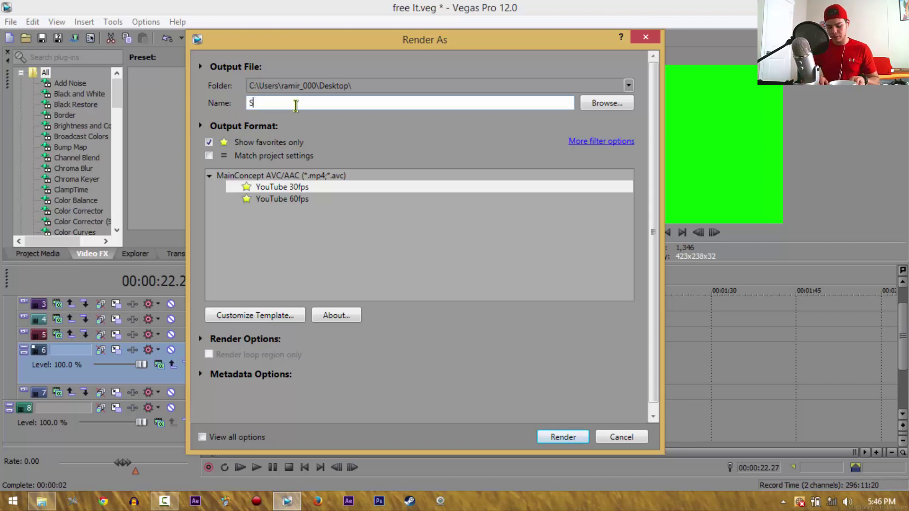
pyautogui.write('ocial Me')
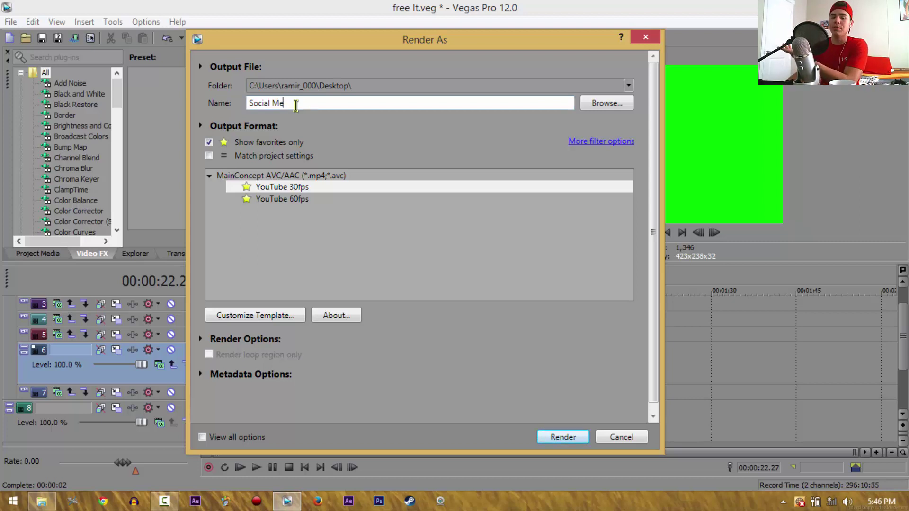
pyautogui.click(606, 103)
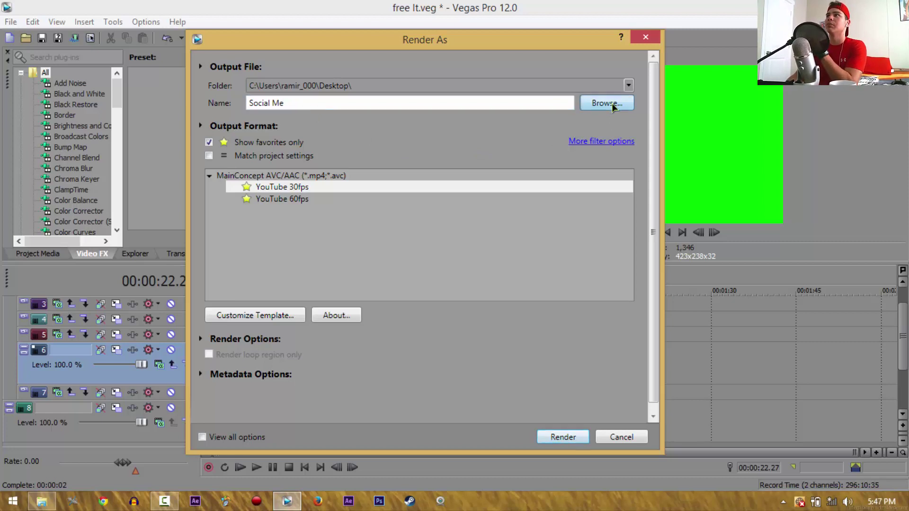
pyautogui.click(236, 179)
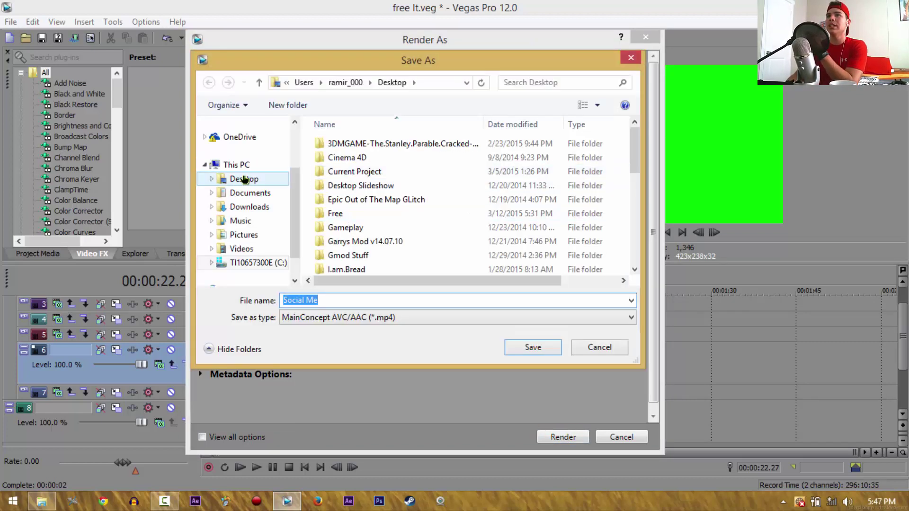
pyautogui.click(539, 353)
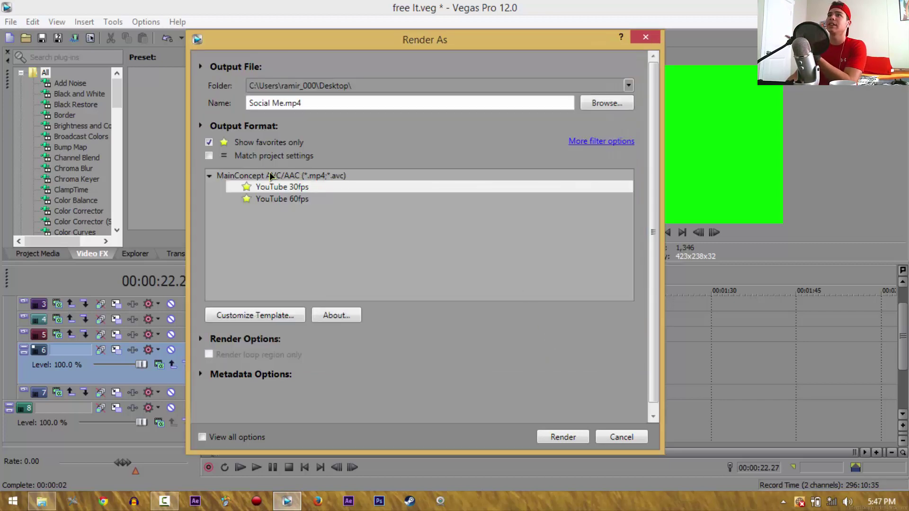
pyautogui.click(299, 188)
# - Browse all render templates, trying Match project settings and Internet HD 1080p and 720p
pyautogui.click(301, 199)
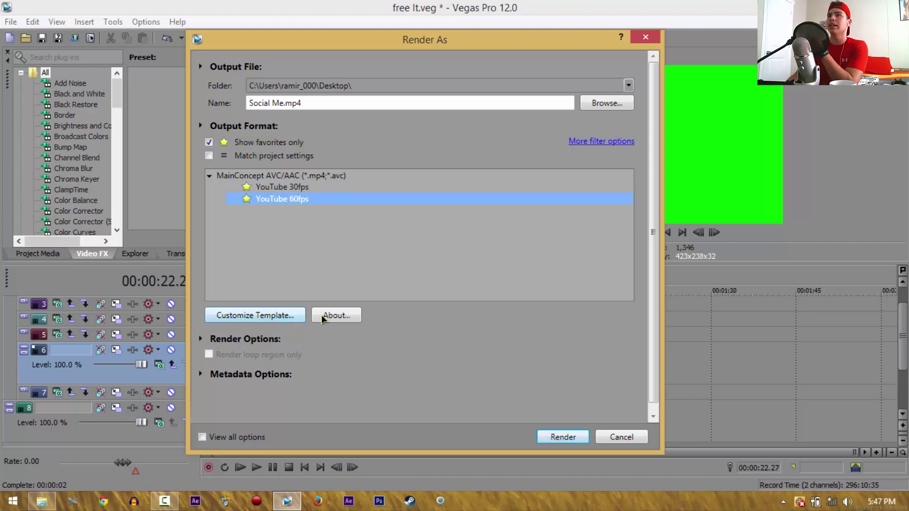
pyautogui.click(238, 158)
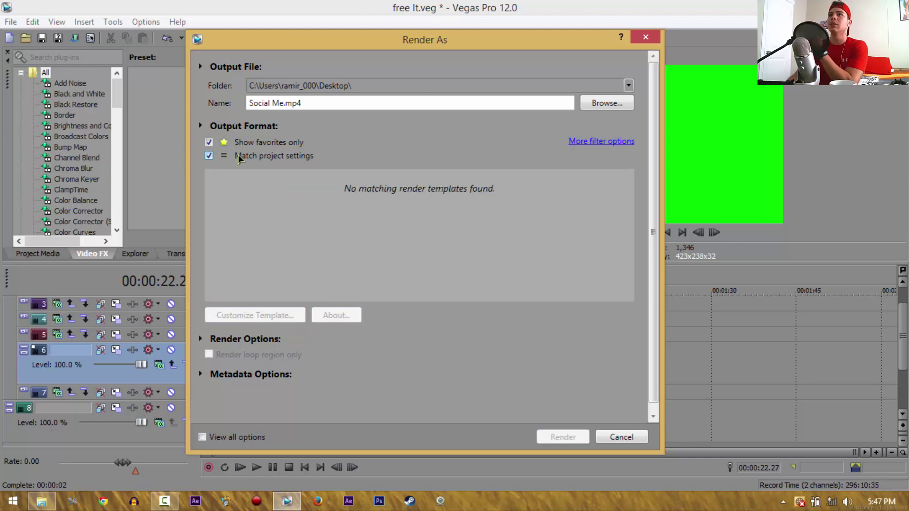
pyautogui.click(209, 156)
pyautogui.click(210, 142)
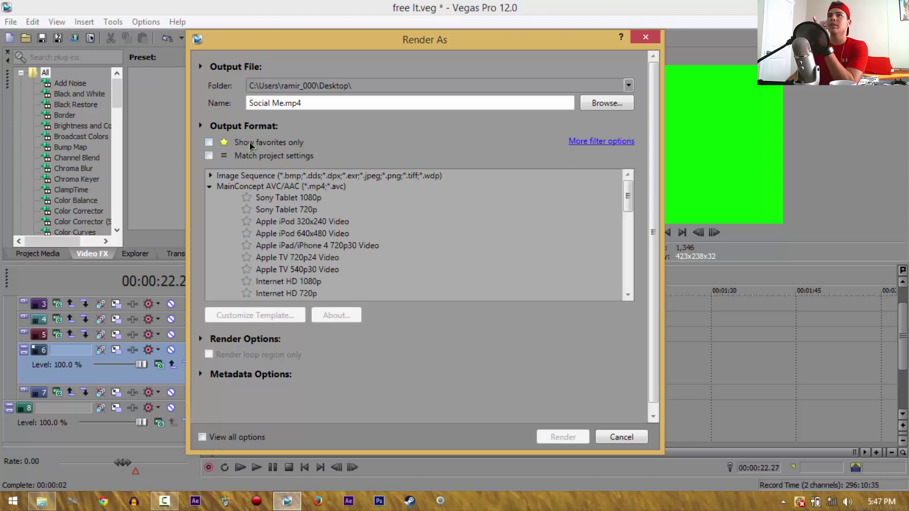
pyautogui.moveTo(627, 196); pyautogui.dragTo(615, 228)
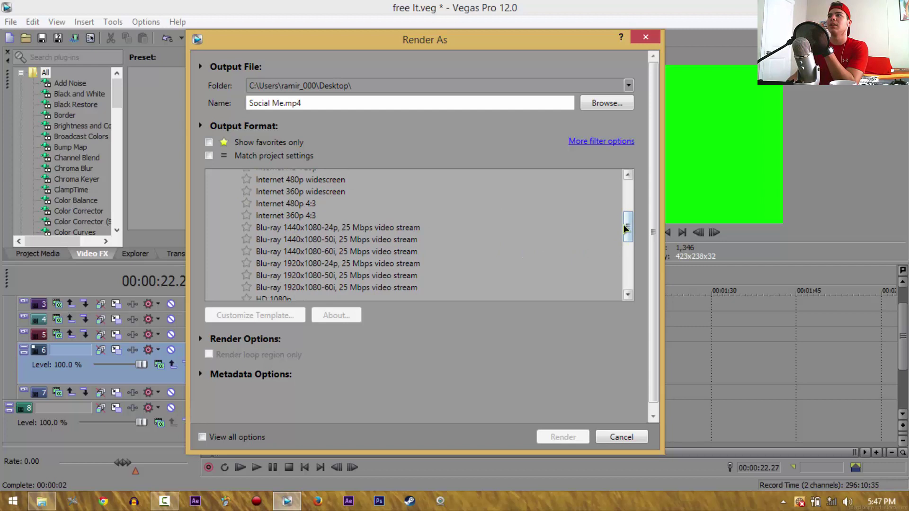
pyautogui.moveTo(626, 240); pyautogui.dragTo(628, 209)
pyautogui.click(601, 242)
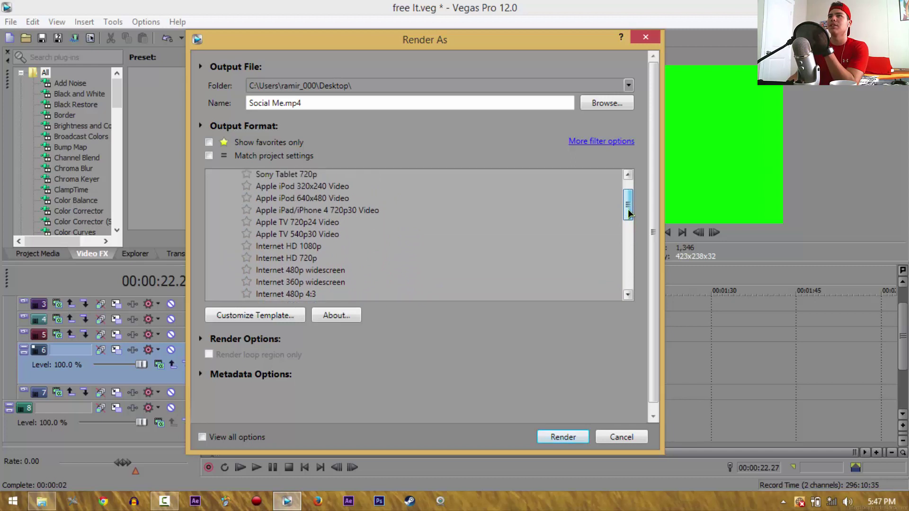
pyautogui.click(264, 254)
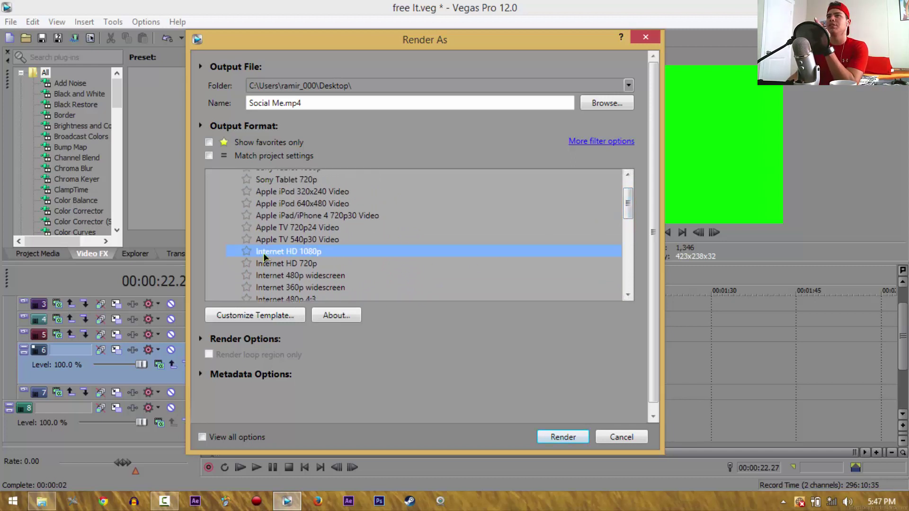
pyautogui.click(269, 263)
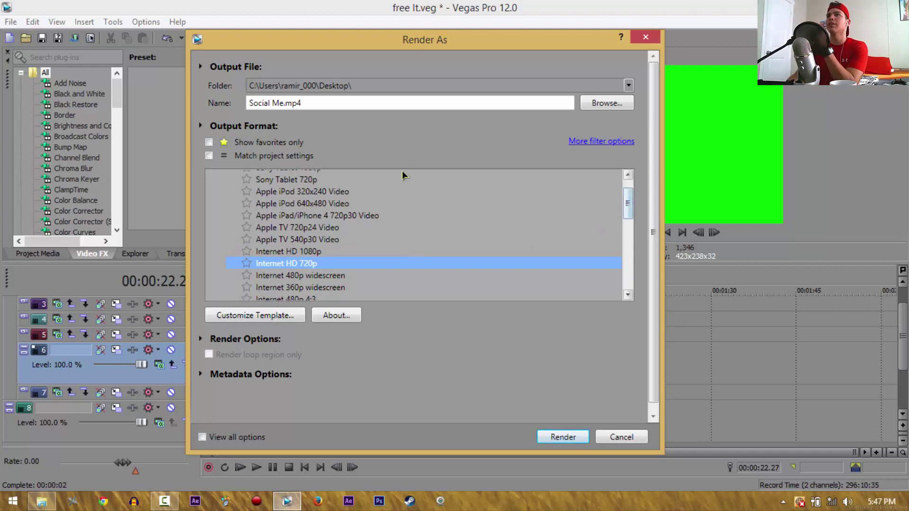
# - Return to favourites, pick YouTube 30fps and render Social Me.mp4
pyautogui.click(209, 142)
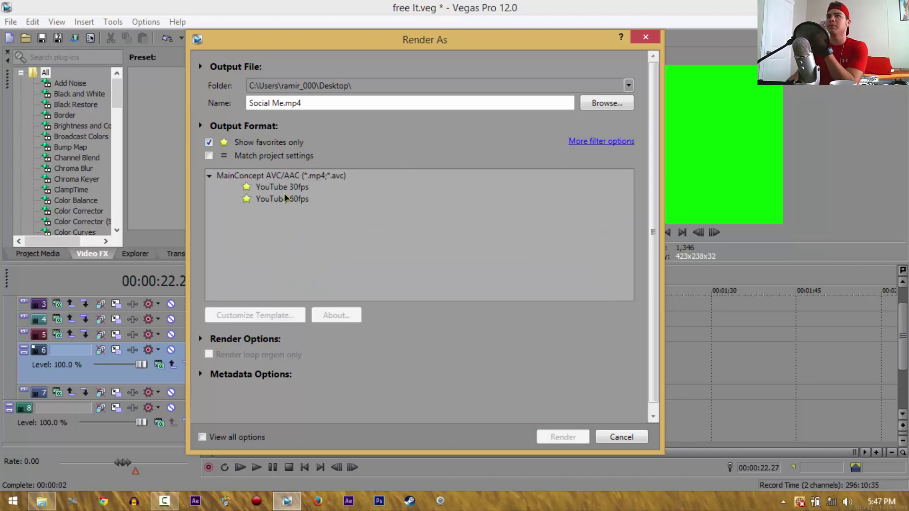
pyautogui.click(285, 189)
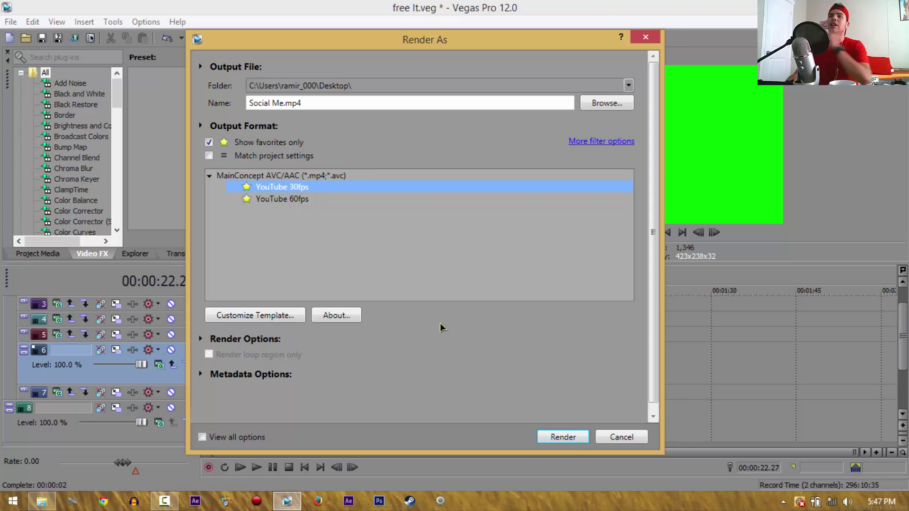
pyautogui.click(560, 437)
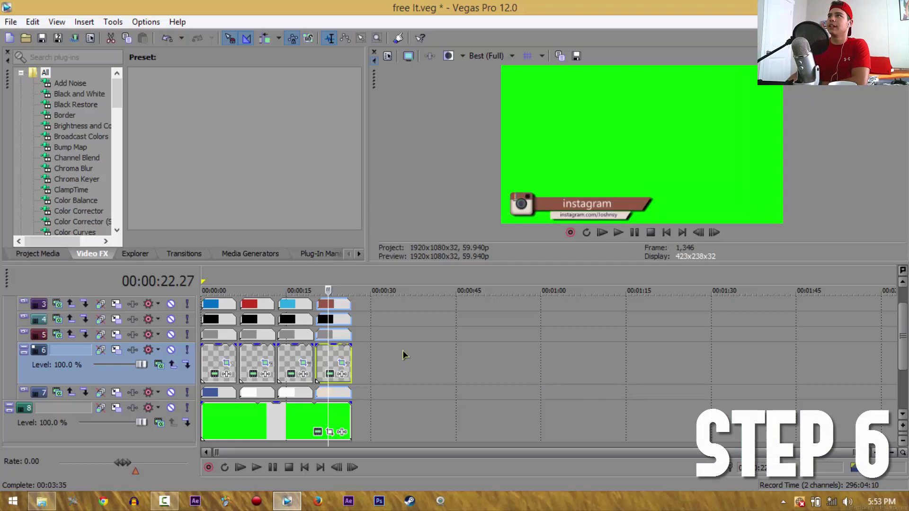
# - Minimize Vegas Pro, move the Social Me video icon into open space and play it
pyautogui.click(866, 5)
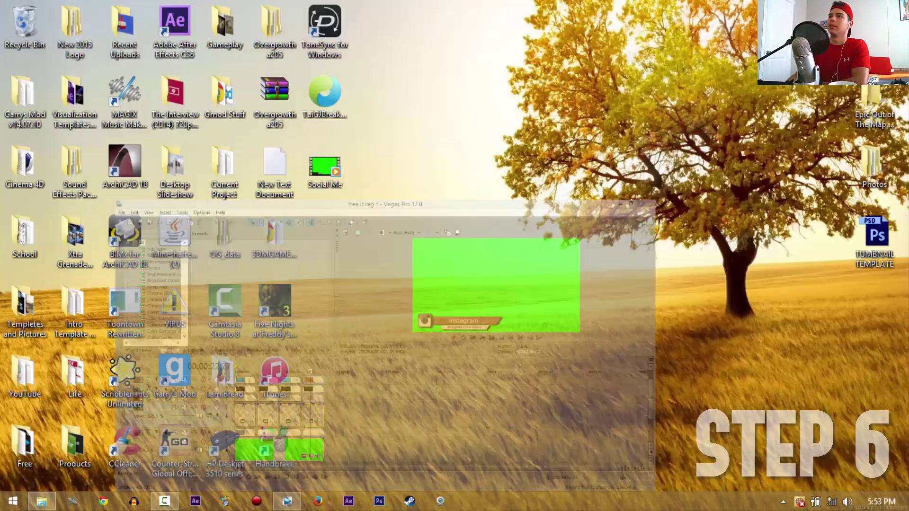
pyautogui.moveTo(331, 171); pyautogui.dragTo(507, 193)
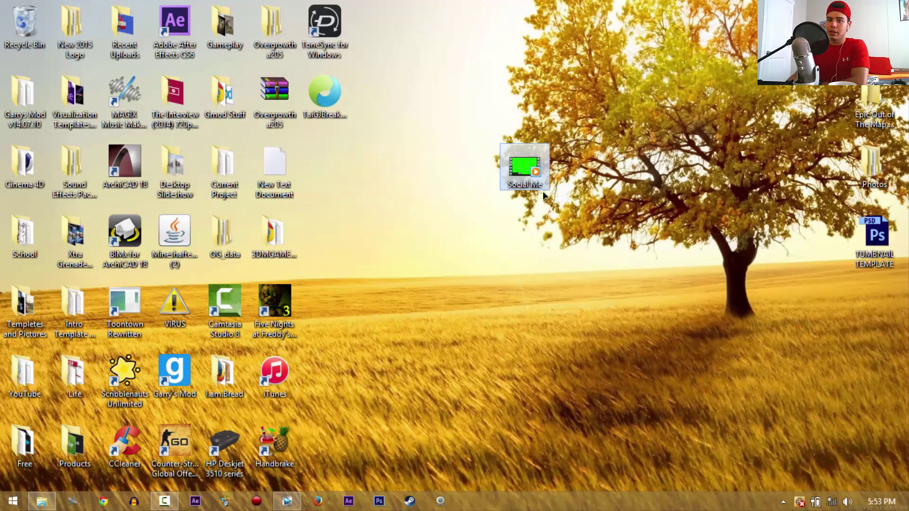
pyautogui.doubleClick(529, 172)
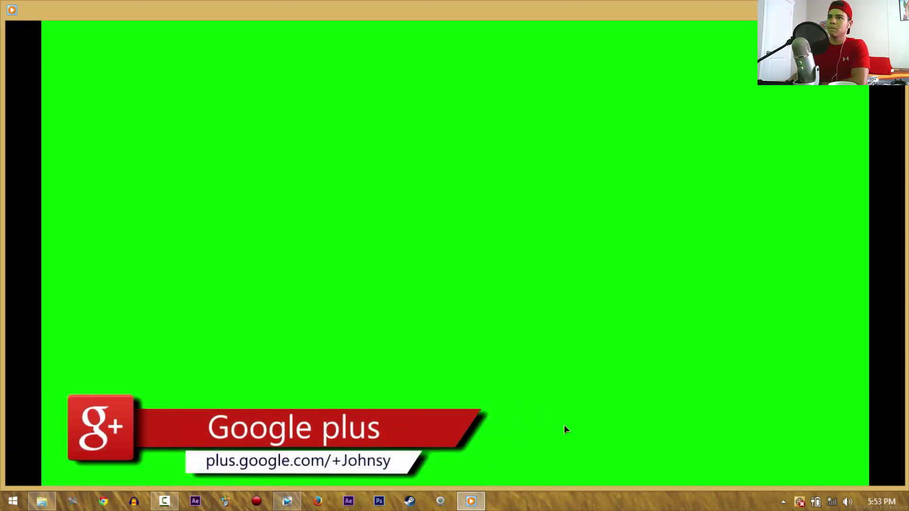
# - Close Windows Media Player and place the Social Me icon beside New Text Document
pyautogui.hotkey('alt', 'F4')
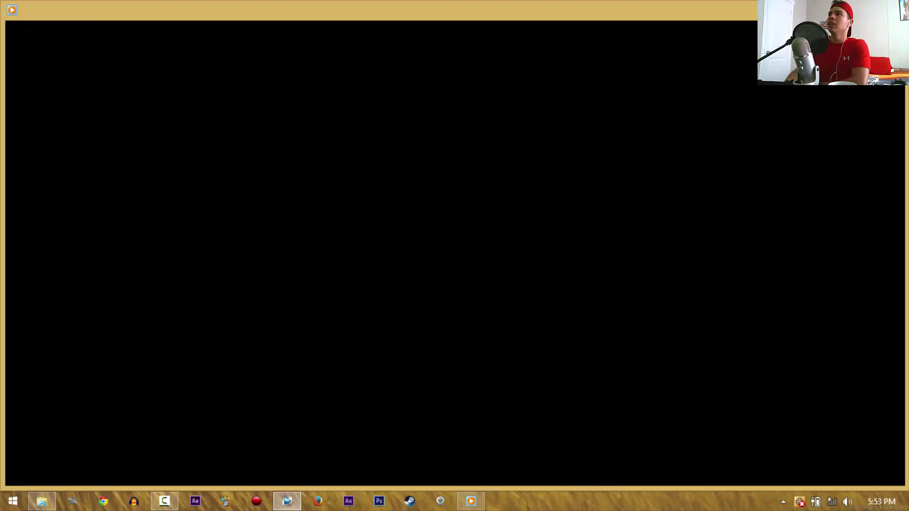
pyautogui.moveTo(505, 173); pyautogui.dragTo(318, 172)
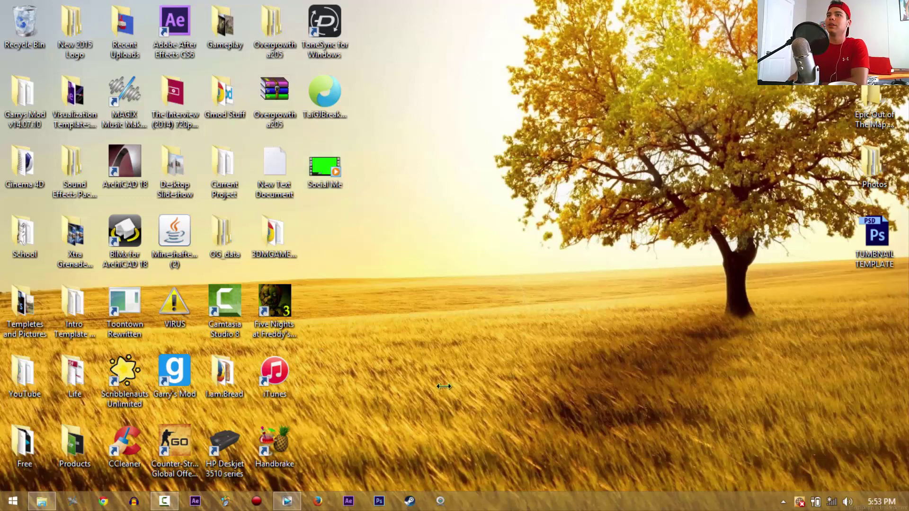